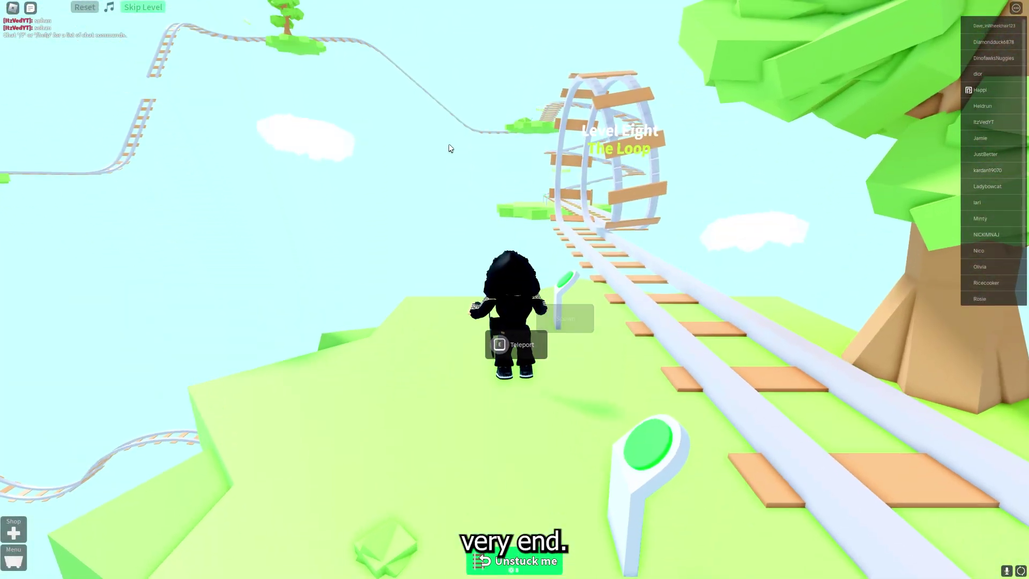
{"action": "key", "text": "e"}
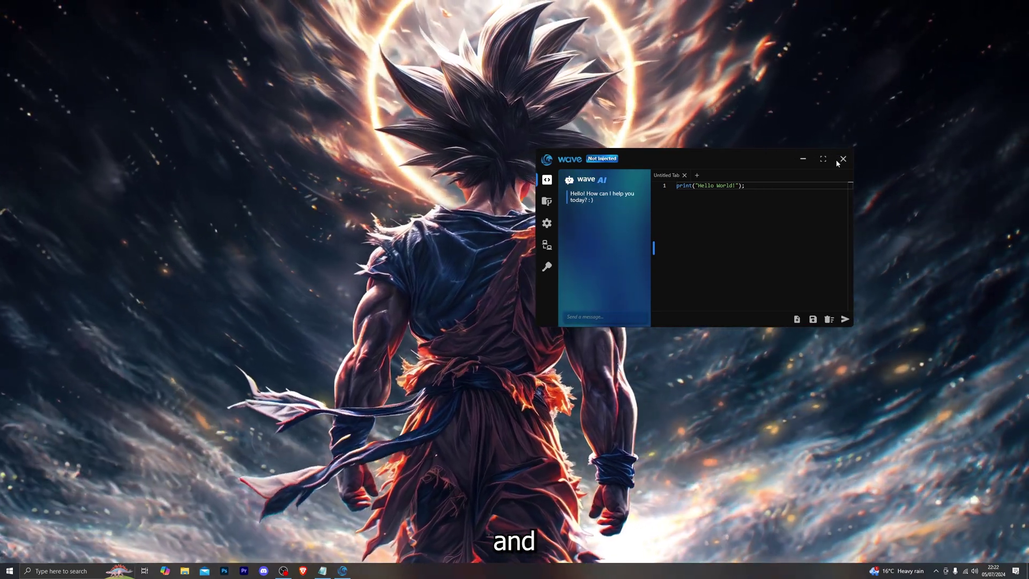
Close the Wave window and open the %localappdata% folder through the Windows Run dialog.
{"action": "left_click", "coordinate": [842, 159]}
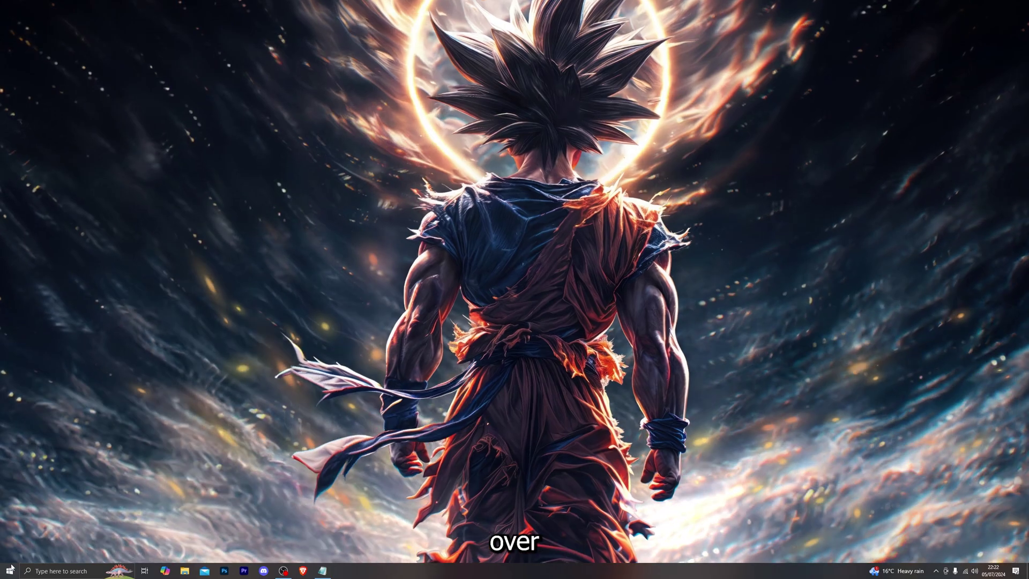
{"action": "left_click", "coordinate": [10, 571]}
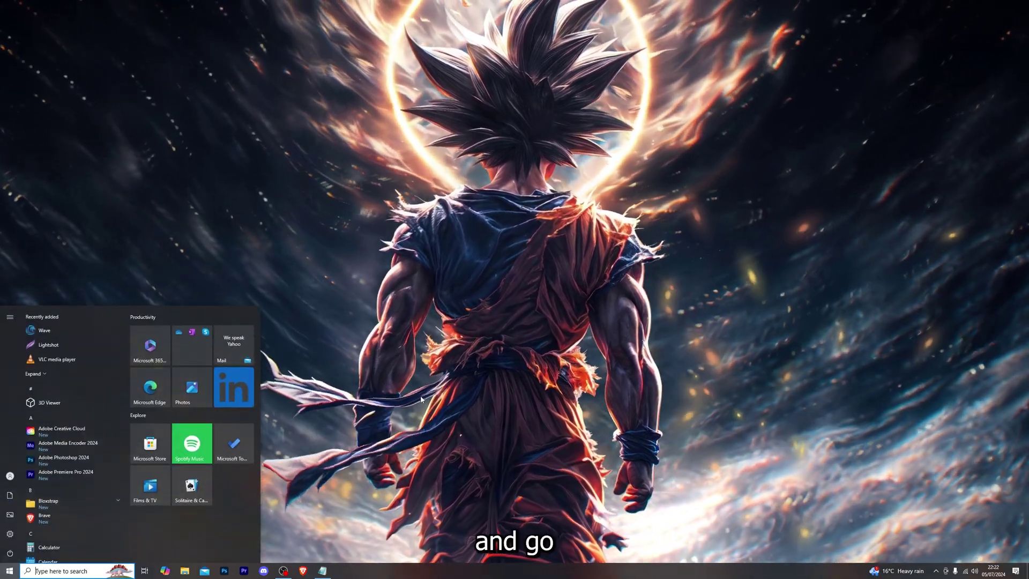
{"action": "type", "text": "run"}
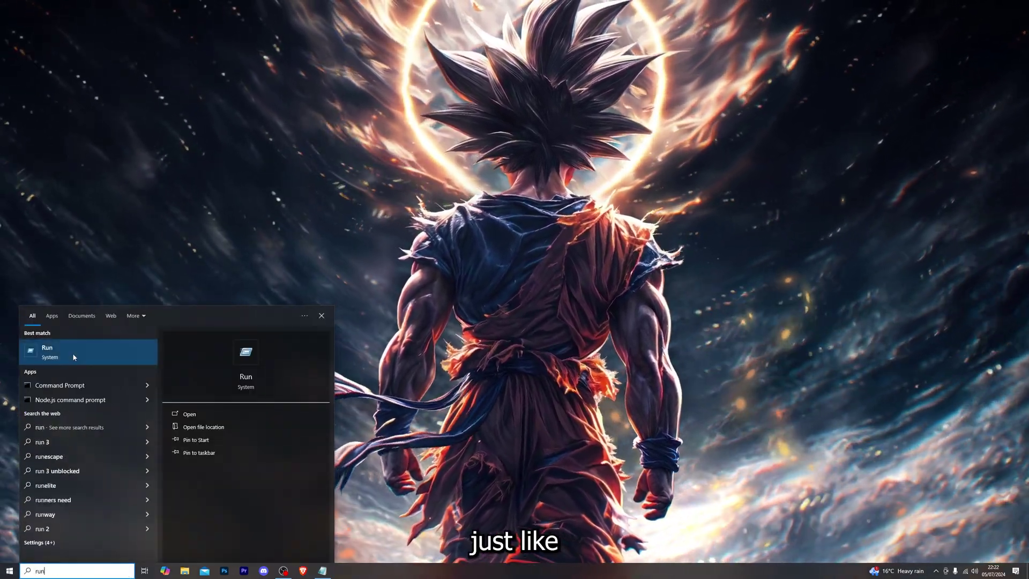
{"action": "left_click", "coordinate": [72, 353]}
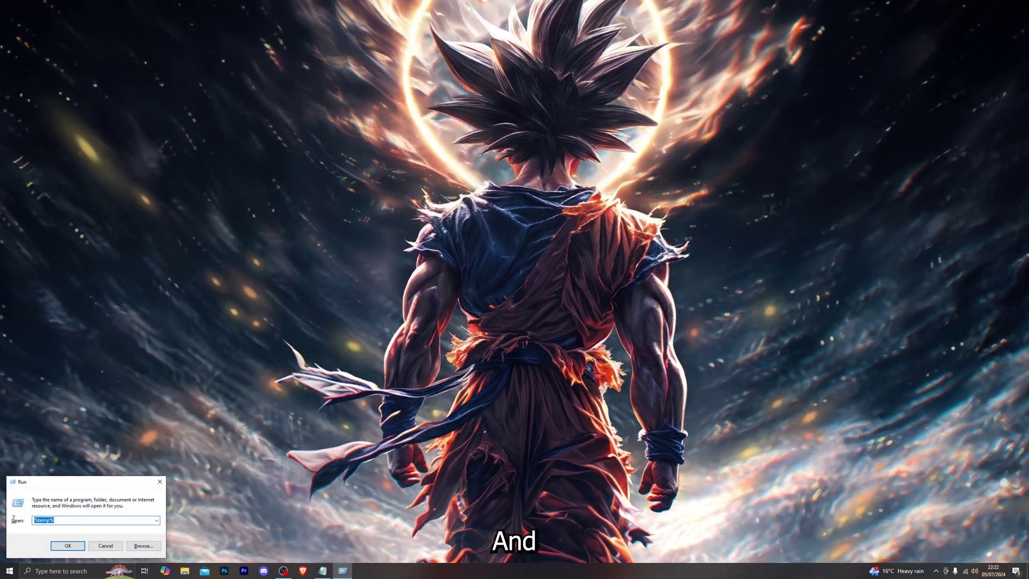
{"action": "left_click", "coordinate": [83, 521]}
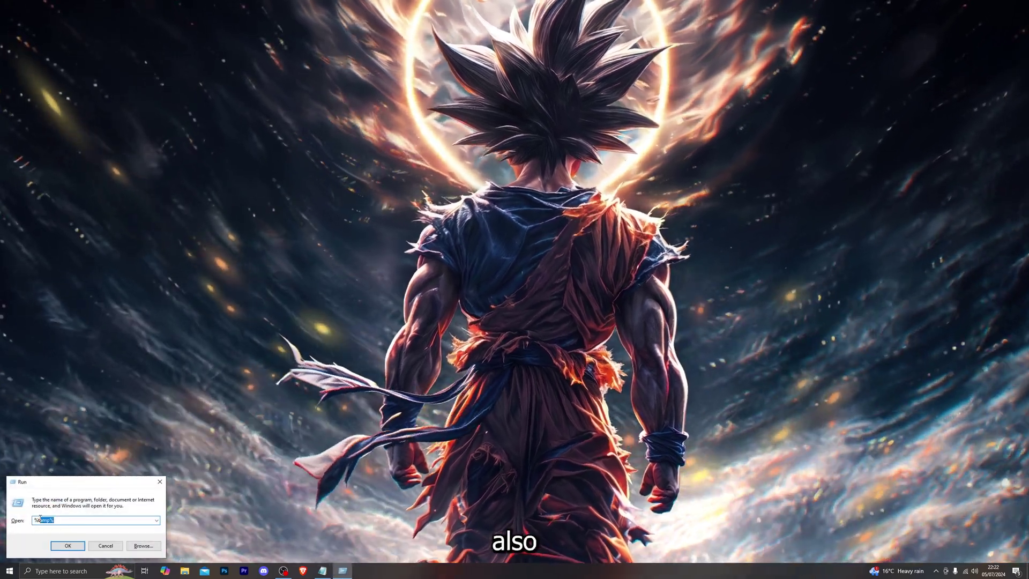
{"action": "key", "text": "BackSpace"}
{"action": "key", "text": "BackSpace"}
{"action": "key", "text": "BackSpace"}
{"action": "key", "text": "BackSpace"}
{"action": "key", "text": "BackSpace"}
{"action": "key", "text": "BackSpace"}
{"action": "type", "text": "%l"}
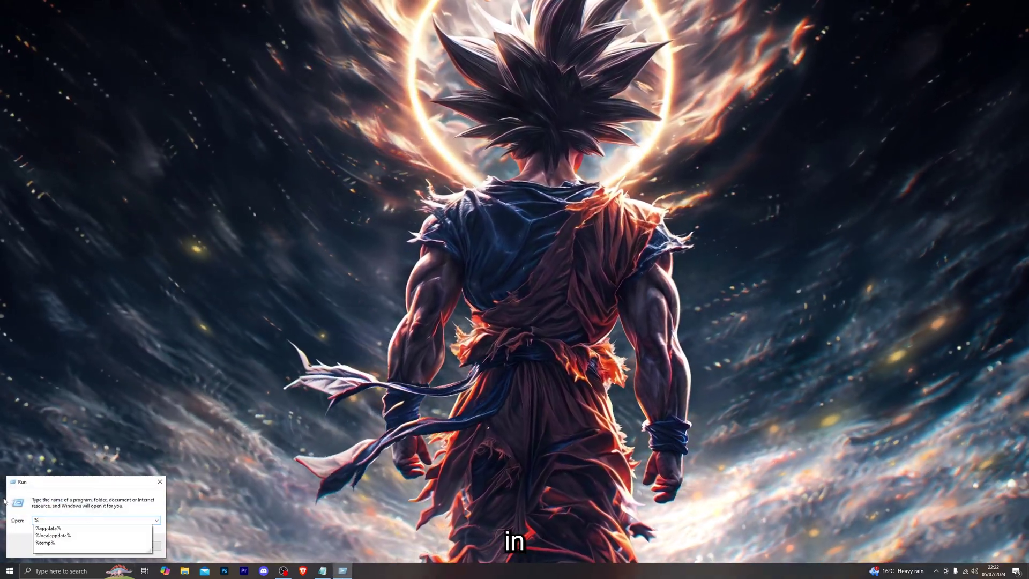
{"action": "type", "text": "ocalappdata%"}
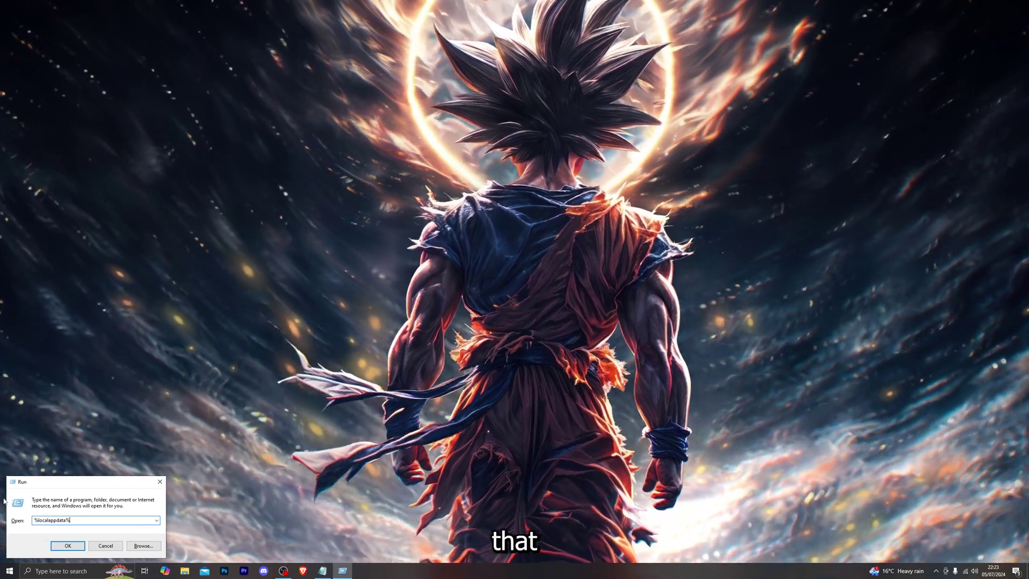
{"action": "key", "text": "Return"}
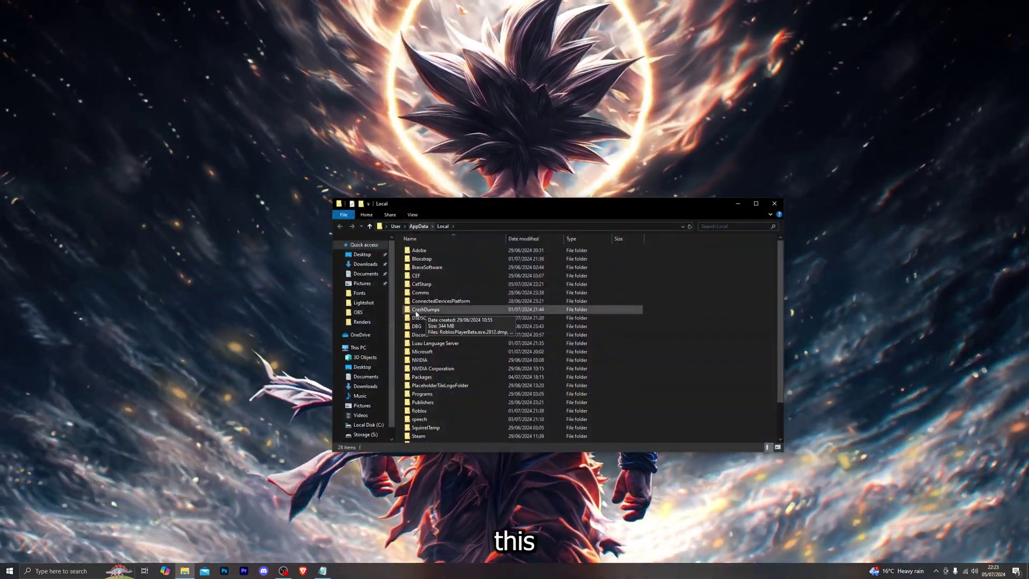
Permanently delete the Bloxstrap, Roblox and Wave folders from the AppData Local folder.
{"action": "left_click", "coordinate": [432, 262]}
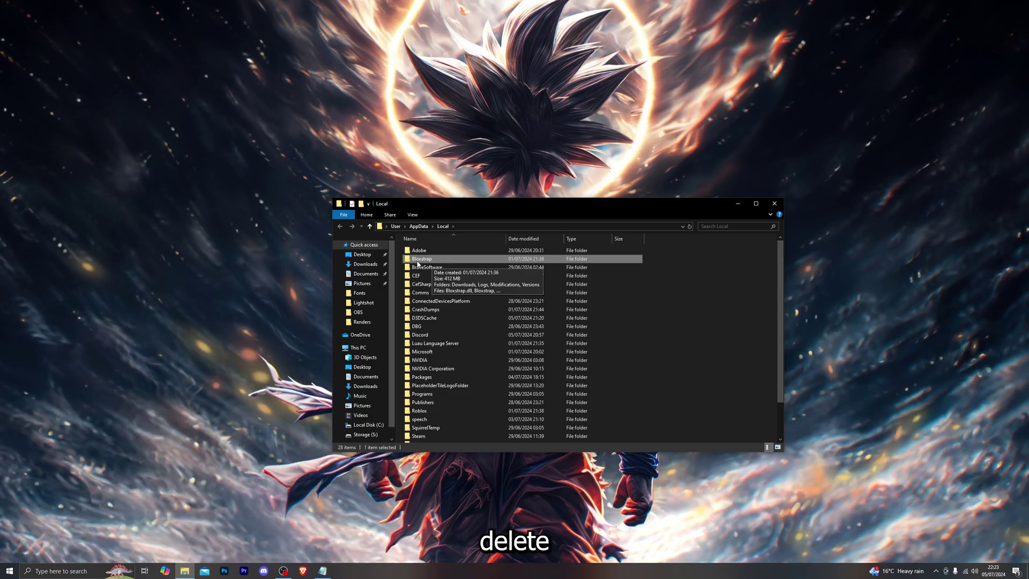
{"action": "key", "text": "shift+Delete"}
{"action": "key", "text": "Return"}
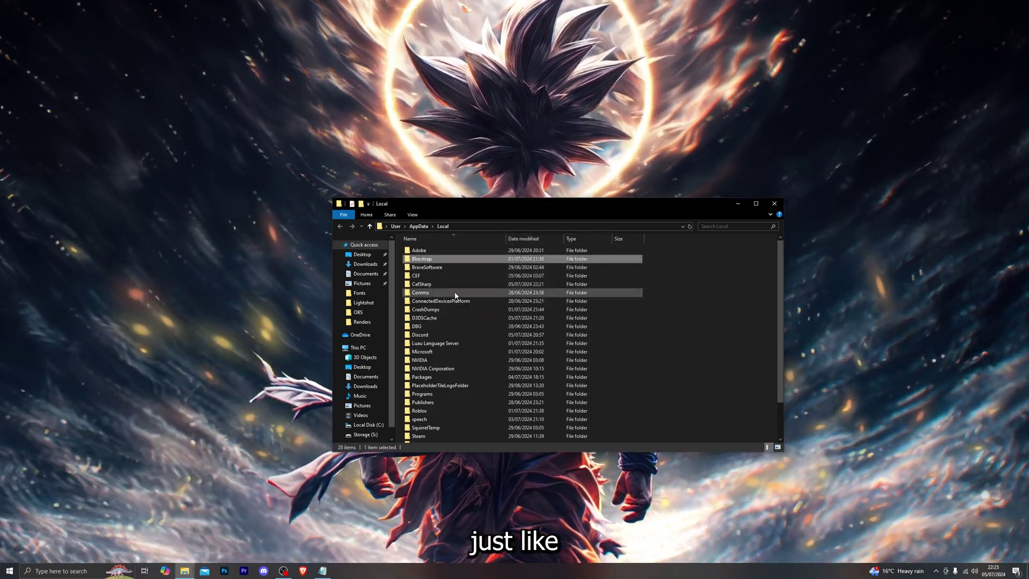
{"action": "scroll", "coordinate": [428, 348], "scroll_direction": "down", "scroll_amount": 2}
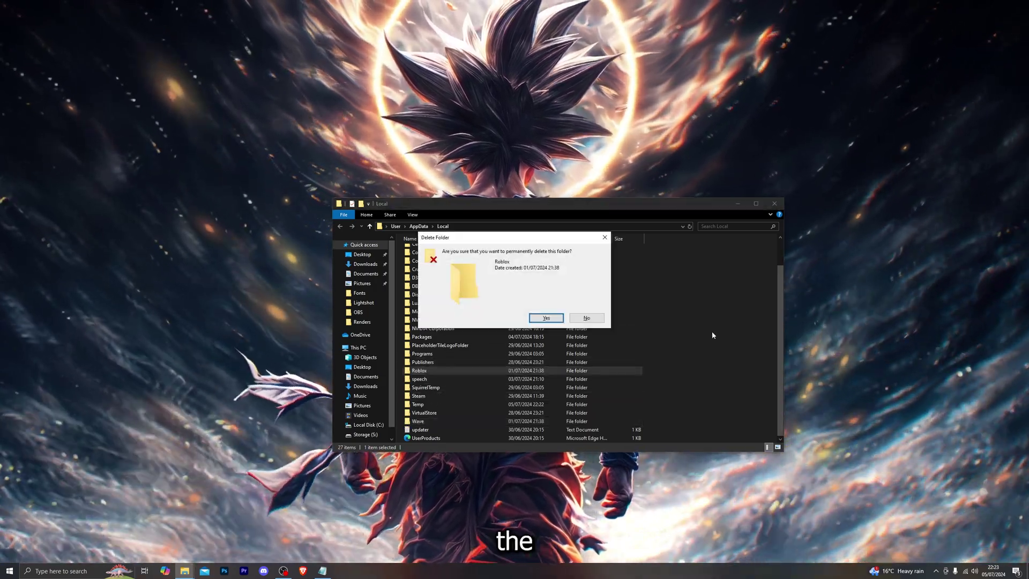
{"action": "key", "text": "Return"}
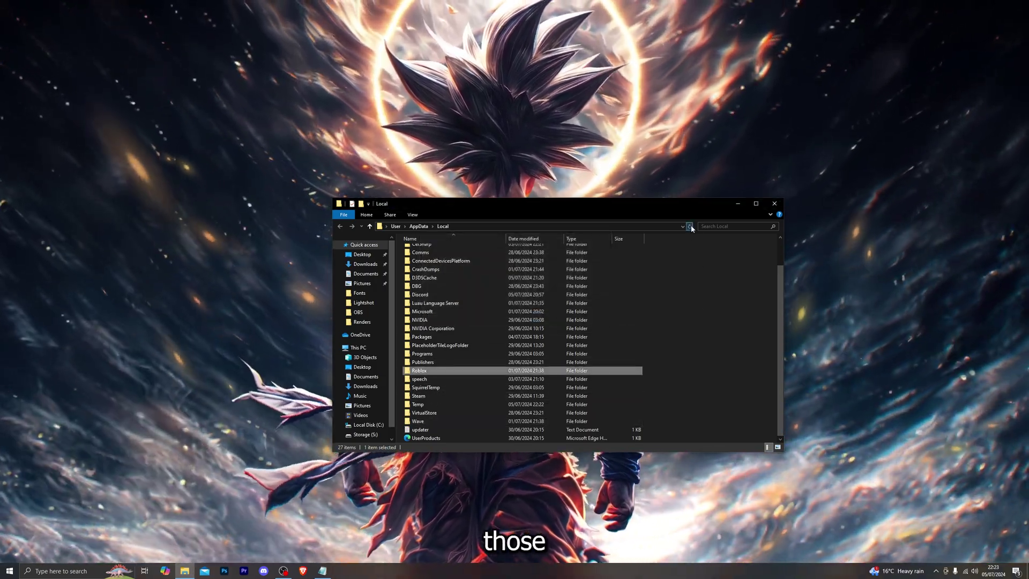
{"action": "scroll", "coordinate": [481, 341], "scroll_direction": "up", "scroll_amount": 1}
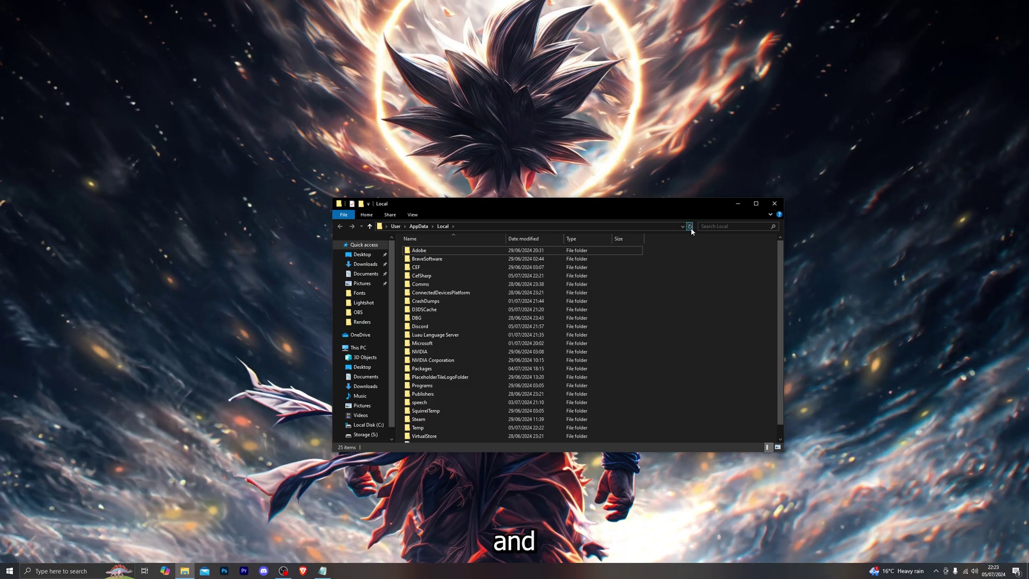
Open the Temp folder inside Local and delete all of its contents.
{"action": "scroll", "coordinate": [440, 349], "scroll_direction": "down", "scroll_amount": 1}
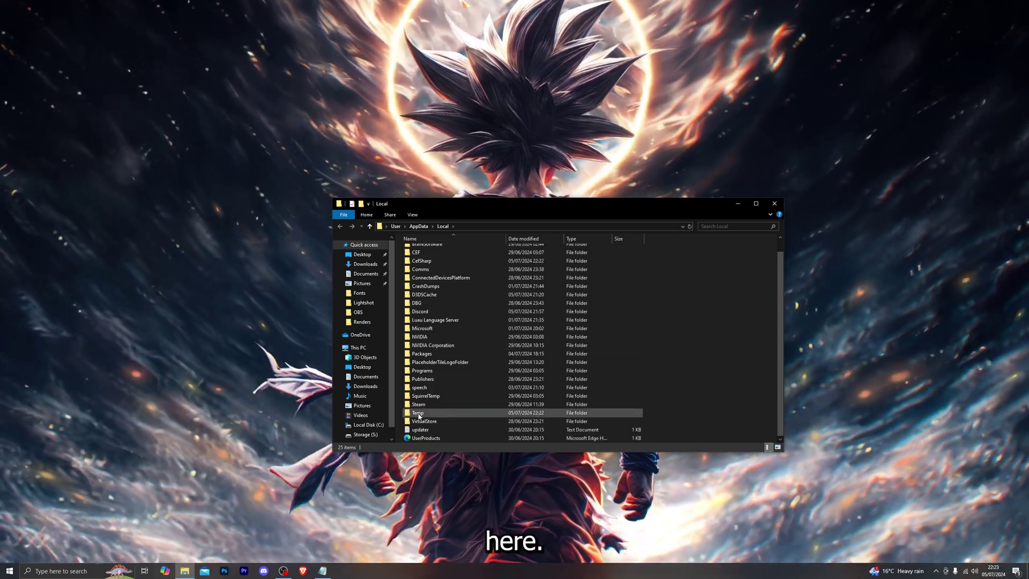
{"action": "double_click", "coordinate": [423, 416]}
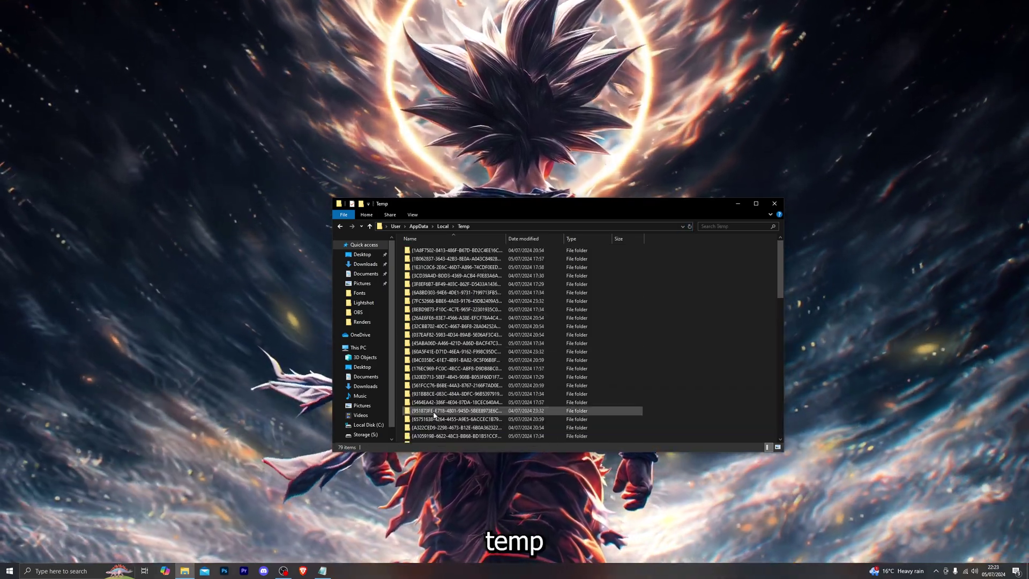
{"action": "key", "text": "ctrl+a"}
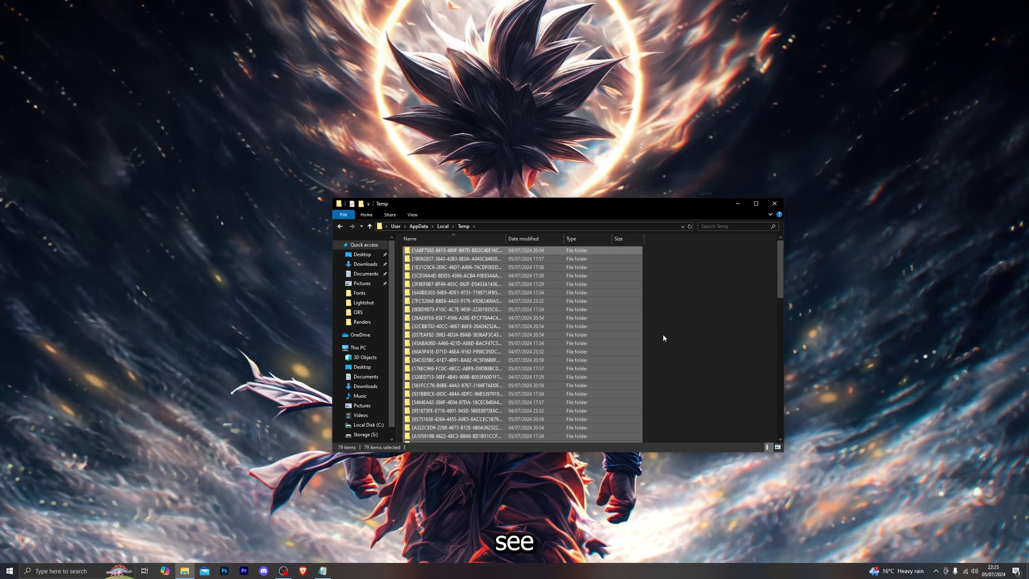
{"action": "key", "text": "Delete"}
{"action": "key", "text": "Return"}
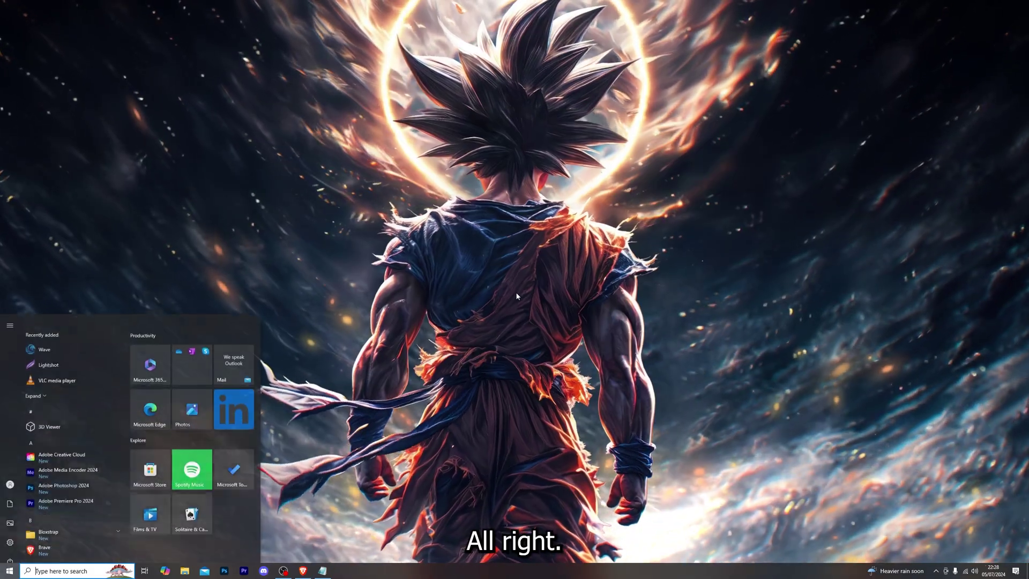
Open the Control Panel and bring up its list of programs to uninstall.
{"action": "type", "text": "control"}
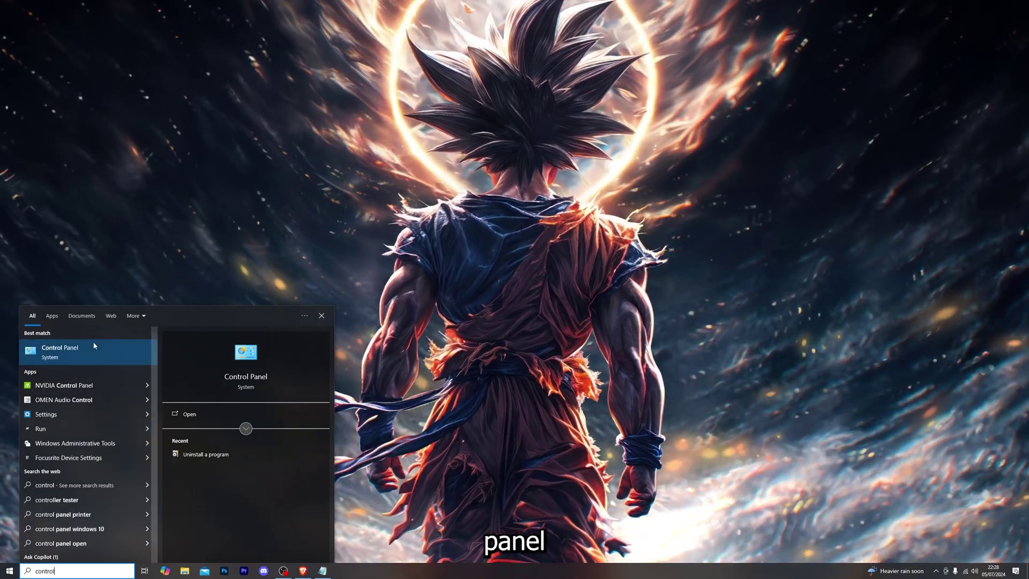
{"action": "left_click", "coordinate": [94, 347]}
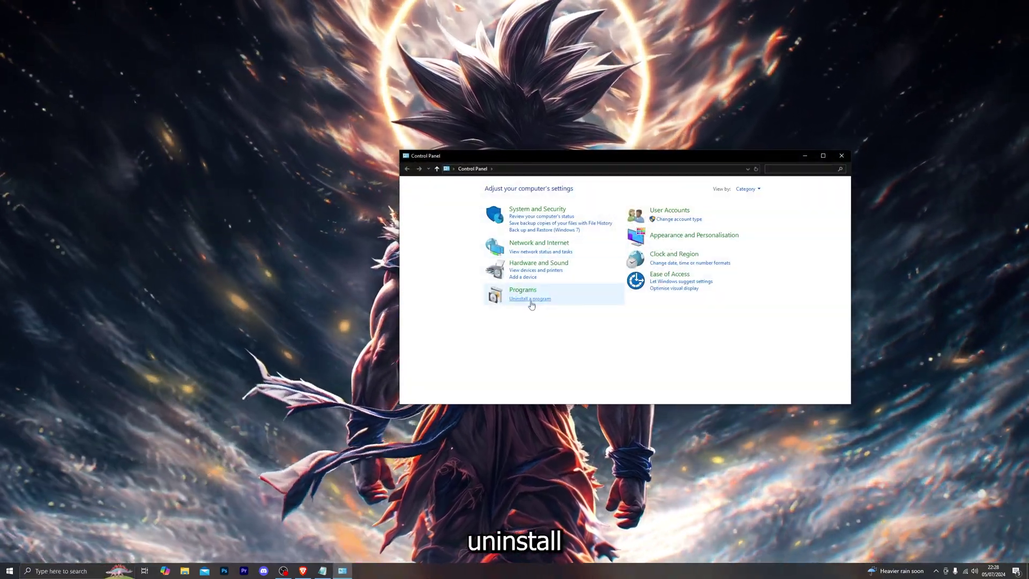
{"action": "left_click", "coordinate": [532, 300]}
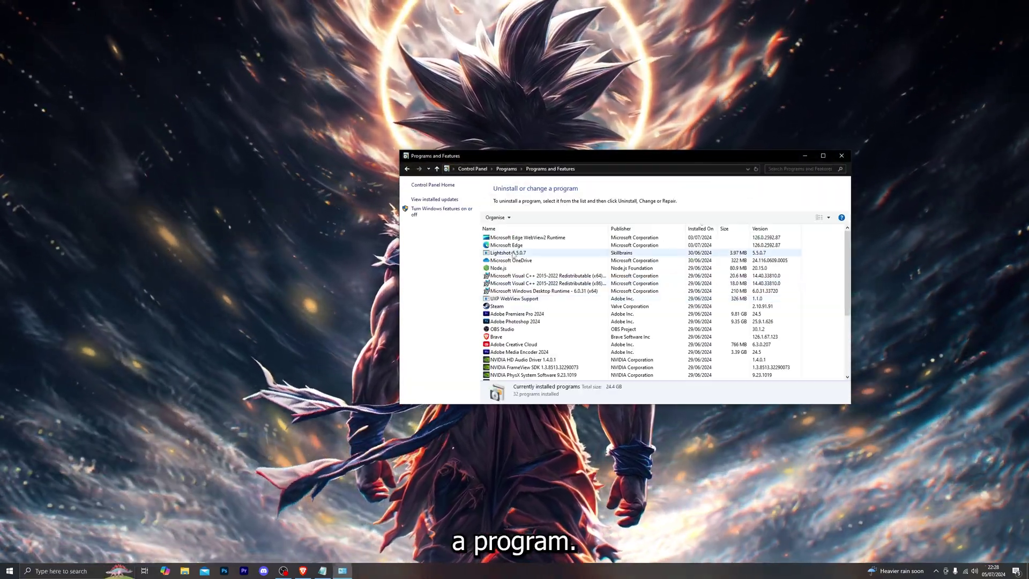
Examine the full list of installed programs for leftover software that needs uninstalling.
{"action": "left_click", "coordinate": [513, 238]}
{"action": "scroll", "coordinate": [512, 268], "scroll_direction": "down", "scroll_amount": 5}
{"action": "scroll", "coordinate": [512, 236], "scroll_direction": "up", "scroll_amount": 5}
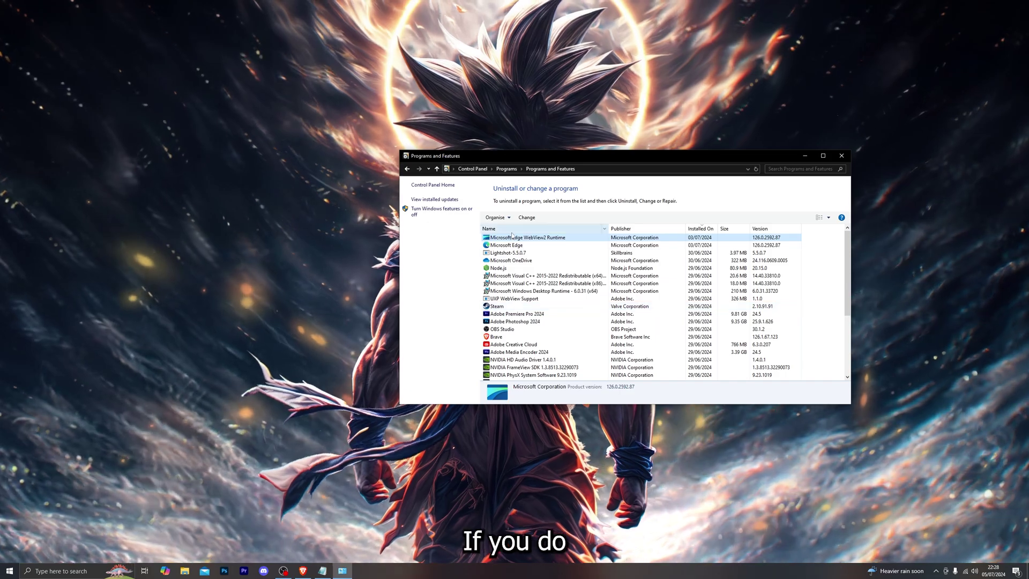
{"action": "scroll", "coordinate": [512, 268], "scroll_direction": "down", "scroll_amount": 5}
{"action": "scroll", "coordinate": [505, 250], "scroll_direction": "up", "scroll_amount": 5}
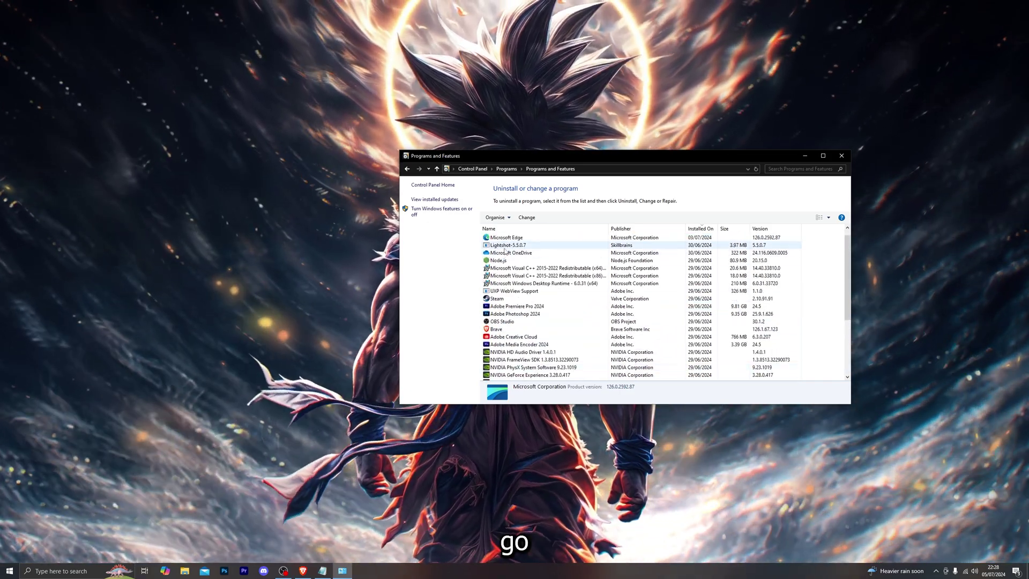
{"action": "left_click", "coordinate": [505, 246]}
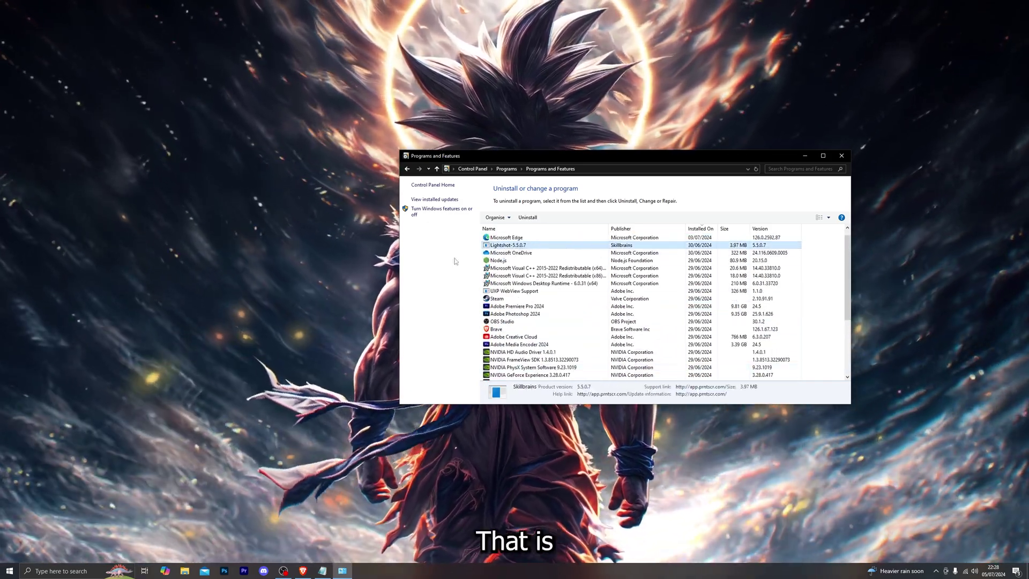
{"action": "scroll", "coordinate": [524, 326], "scroll_direction": "down", "scroll_amount": 4}
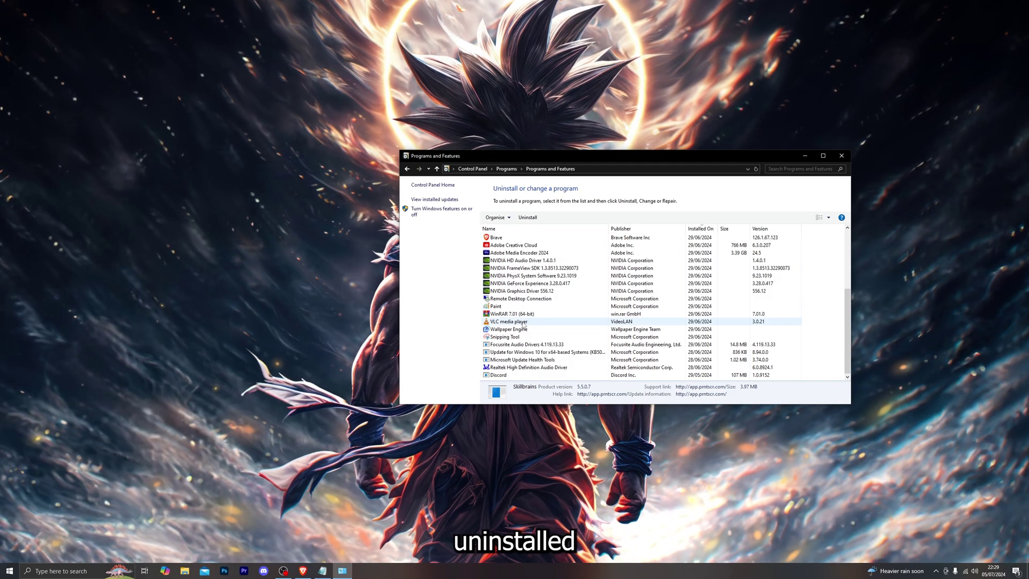
{"action": "scroll", "coordinate": [524, 327], "scroll_direction": "up", "scroll_amount": 4}
{"action": "scroll", "coordinate": [525, 329], "scroll_direction": "down", "scroll_amount": 4}
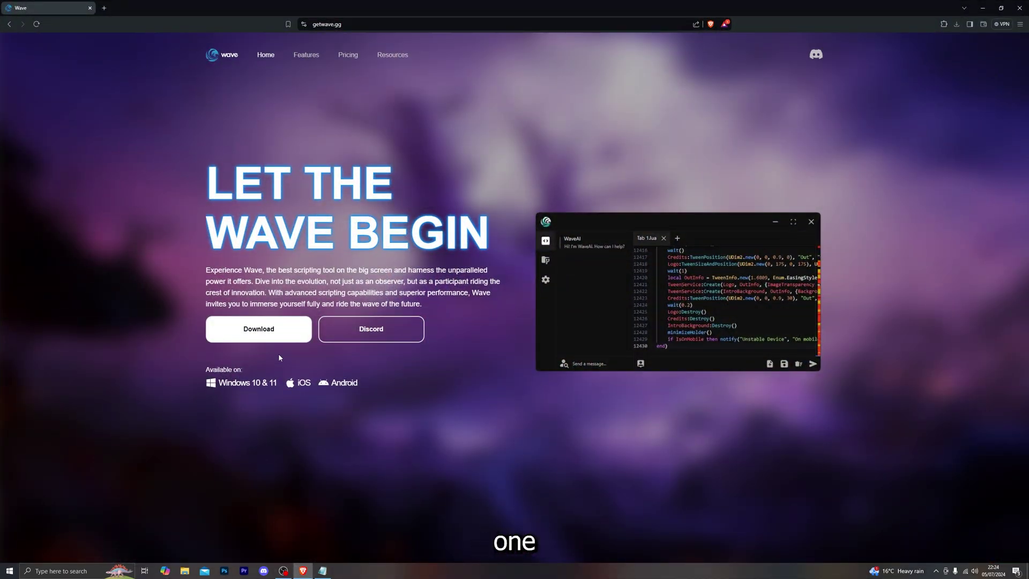
In the browser, download WaveInstaller from getwave.gg to the Desktop and complete the Wave installation with it.
{"action": "left_click", "coordinate": [266, 333]}
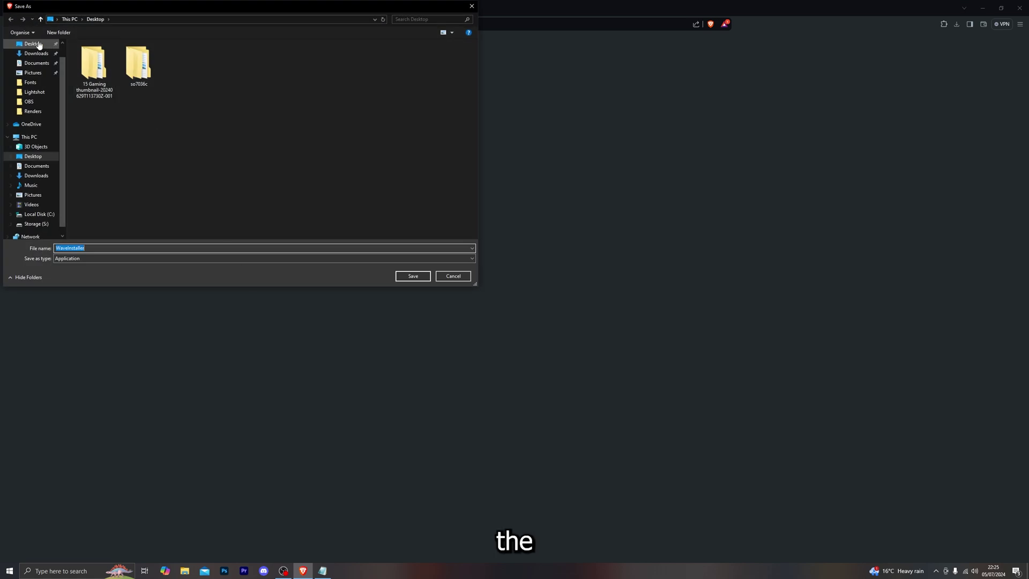
{"action": "left_click", "coordinate": [412, 277]}
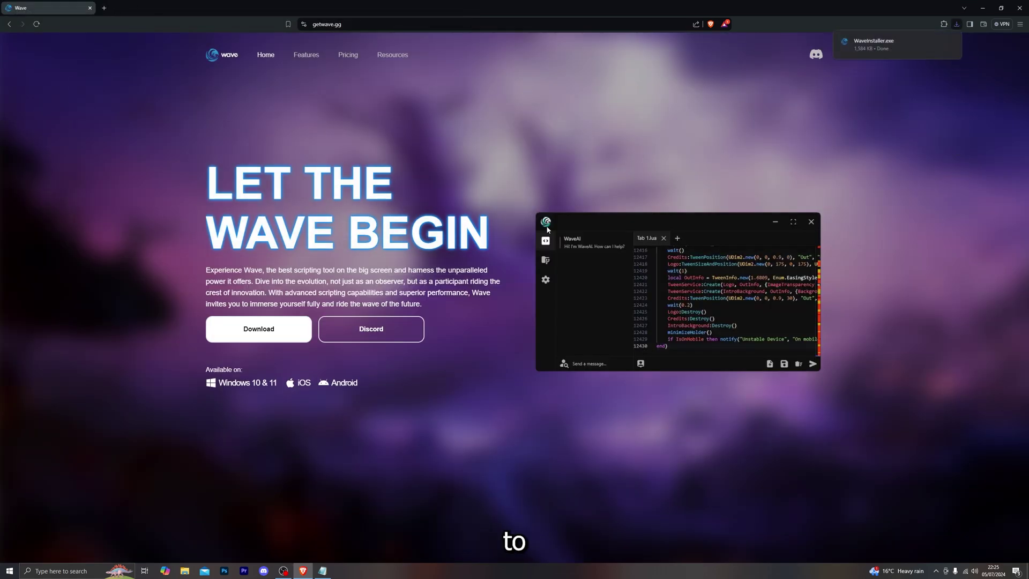
{"action": "left_click", "coordinate": [879, 45]}
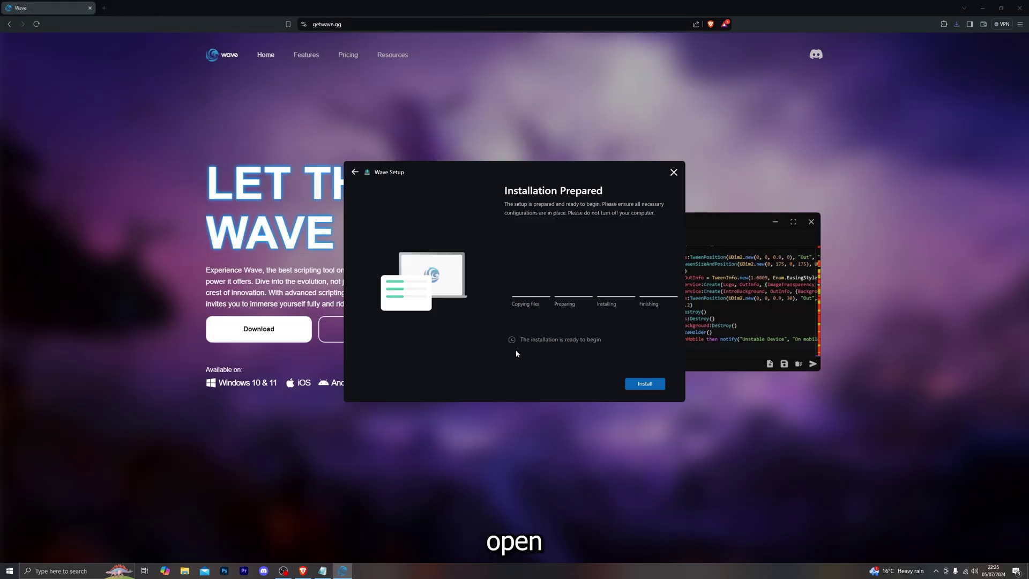
{"action": "left_click", "coordinate": [642, 384]}
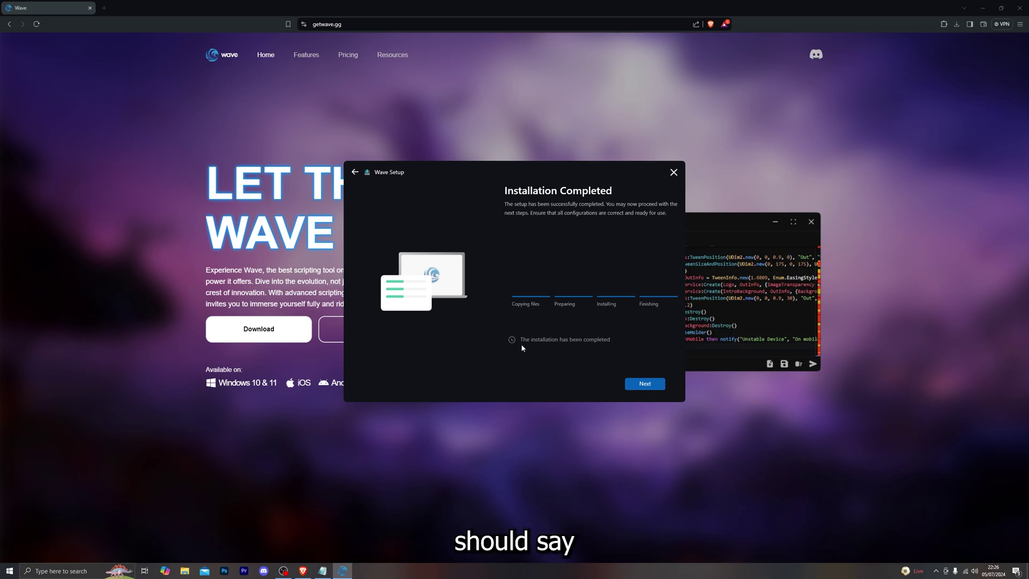
{"action": "left_click", "coordinate": [646, 386]}
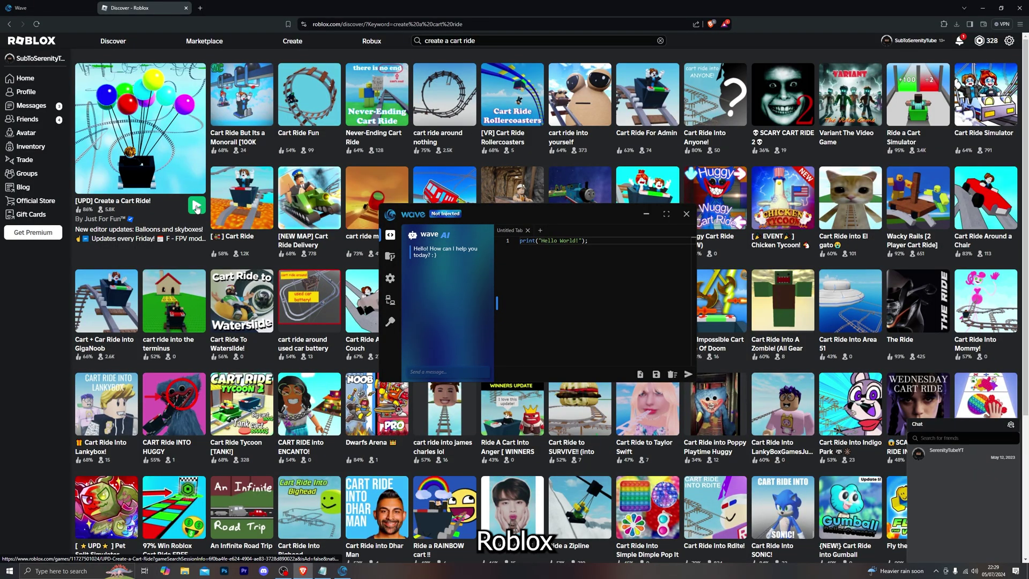
Launch the Roblox game "Create a Cart Ride!" from the search results while Wave is open, and reposition the Wave window.
{"action": "left_click", "coordinate": [197, 206]}
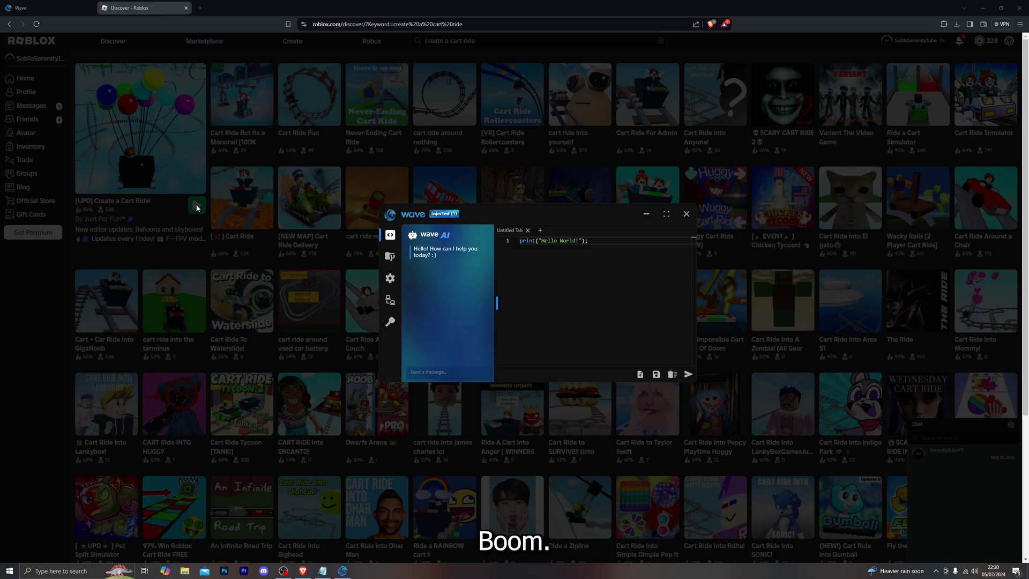
{"action": "left_click_drag", "start_coordinate": [453, 219], "coordinate": [427, 202]}
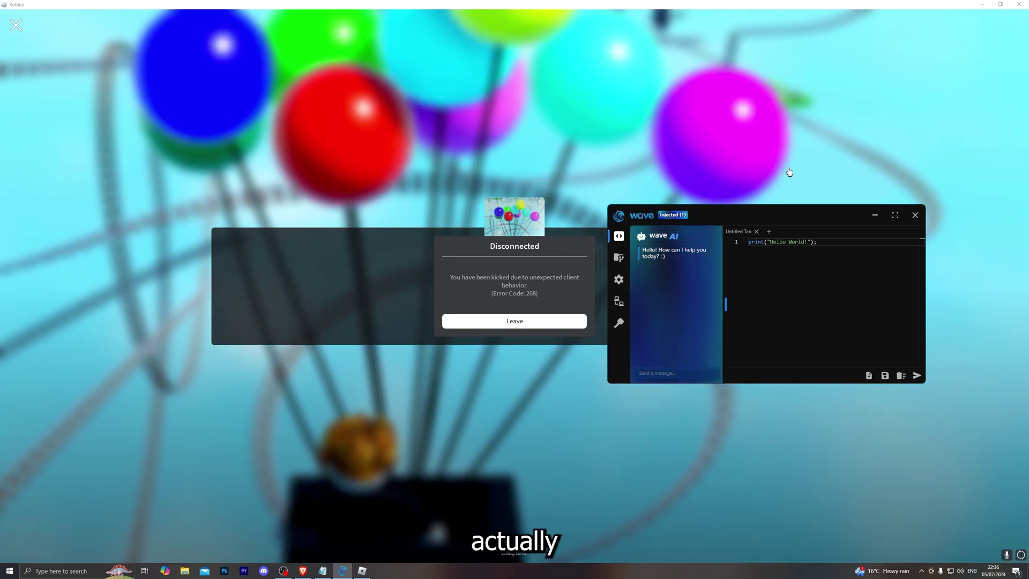
Close both the Wave window and the disconnected Roblox game window.
{"action": "left_click", "coordinate": [916, 215]}
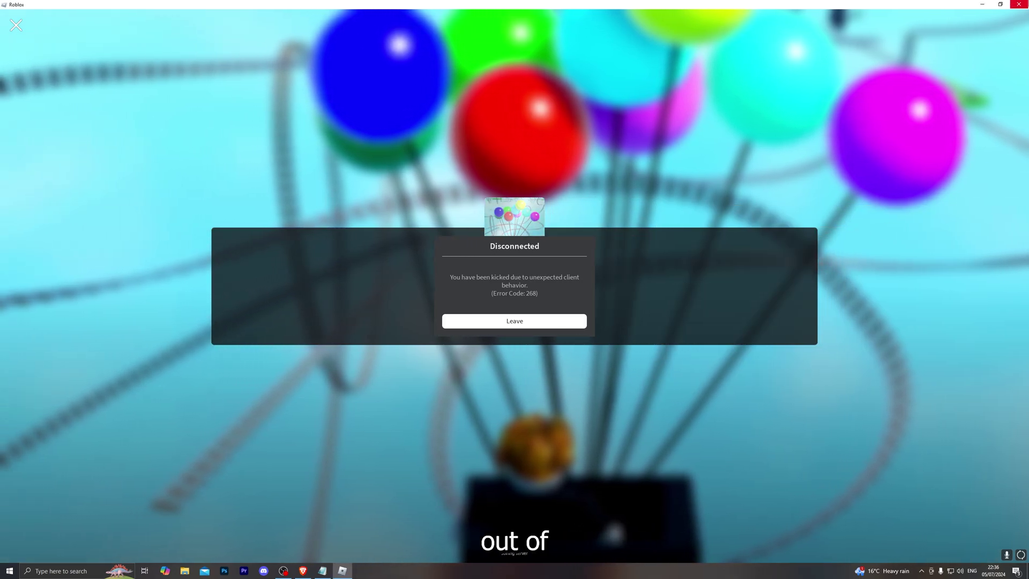
{"action": "left_click", "coordinate": [1018, 5]}
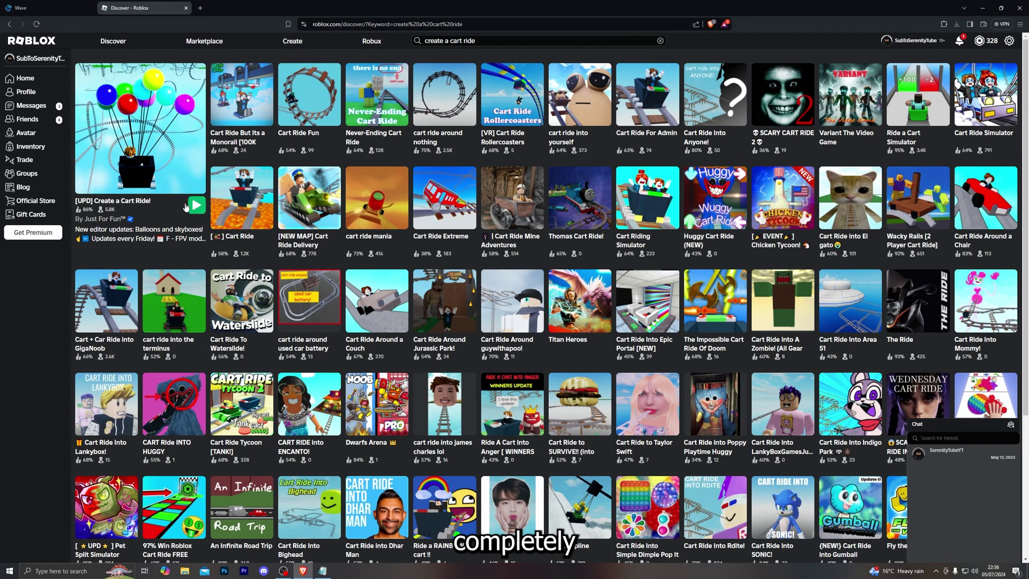
Launch the Roblox game "Create a Cart Ride!" from the search results, and start Wave only after the game has fully loaded.
{"action": "left_click", "coordinate": [201, 209]}
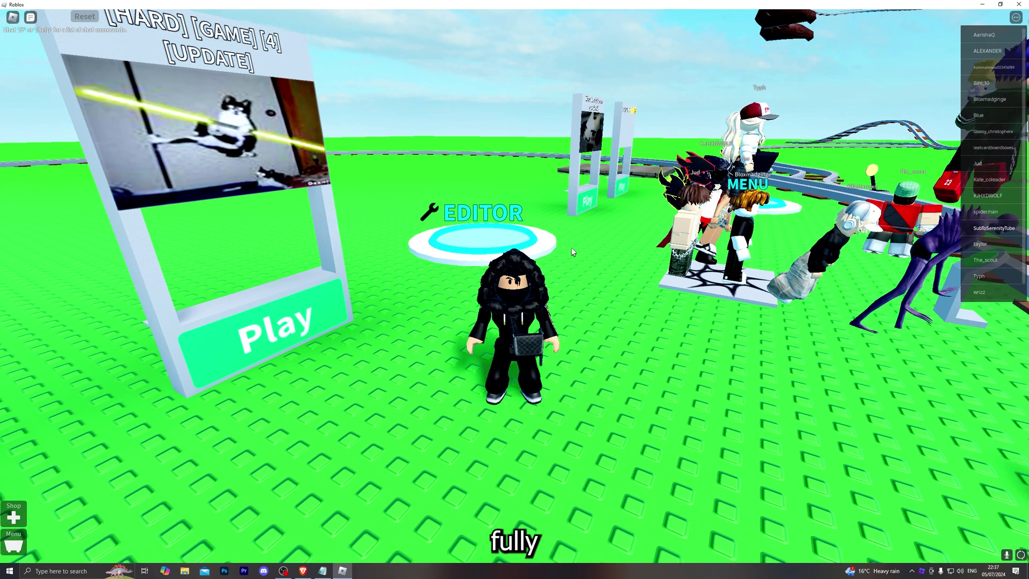
{"action": "key", "text": "super"}
{"action": "type", "text": "wave"}
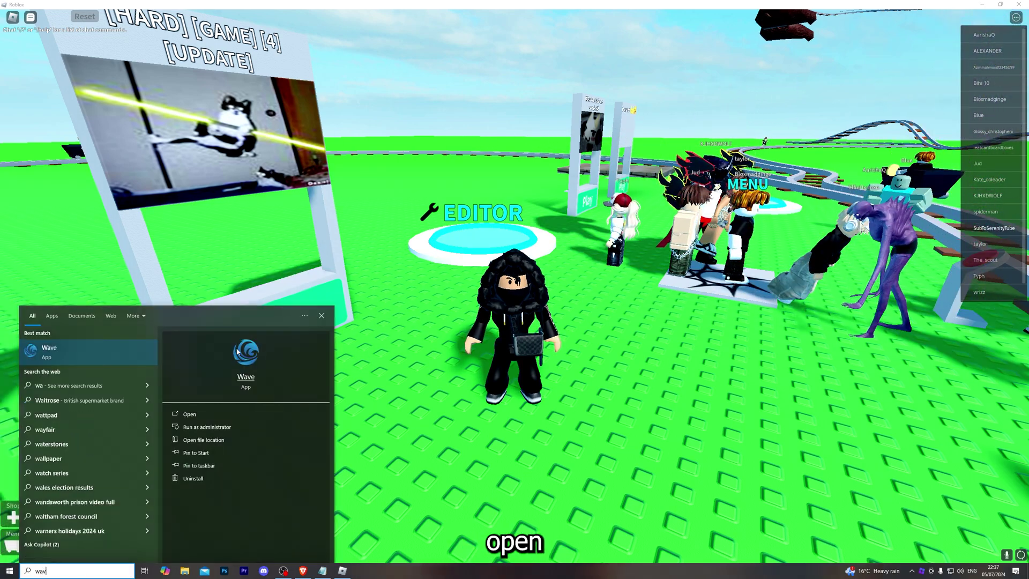
{"action": "left_click", "coordinate": [90, 352]}
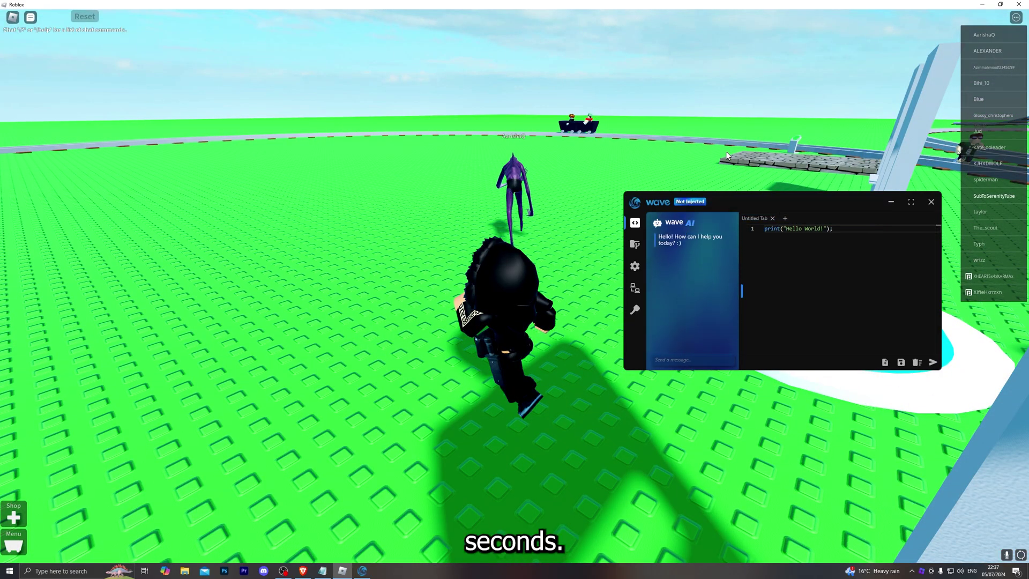
{"action": "key", "text": "Right"}
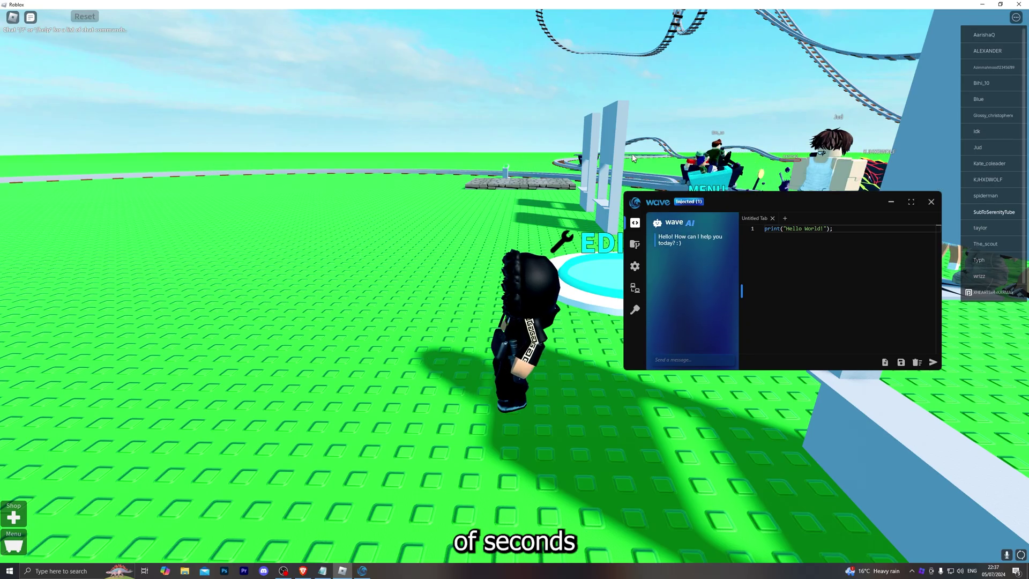
{"action": "key", "text": "Down"}
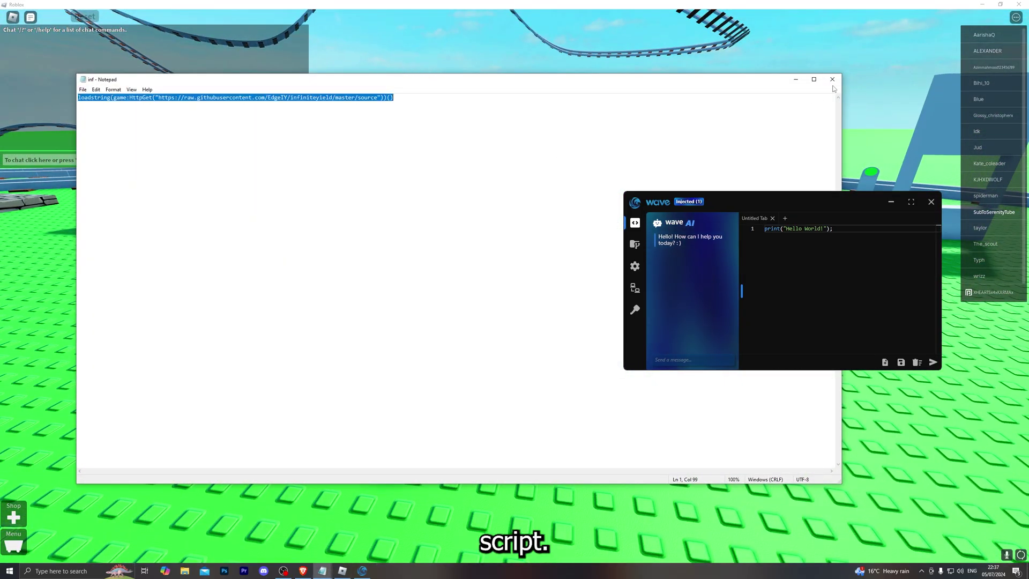
Copy the infiniteyield loadstring from the inf text file into Wave's script editor, replacing the sample code, and execute it.
{"action": "left_click", "coordinate": [833, 80]}
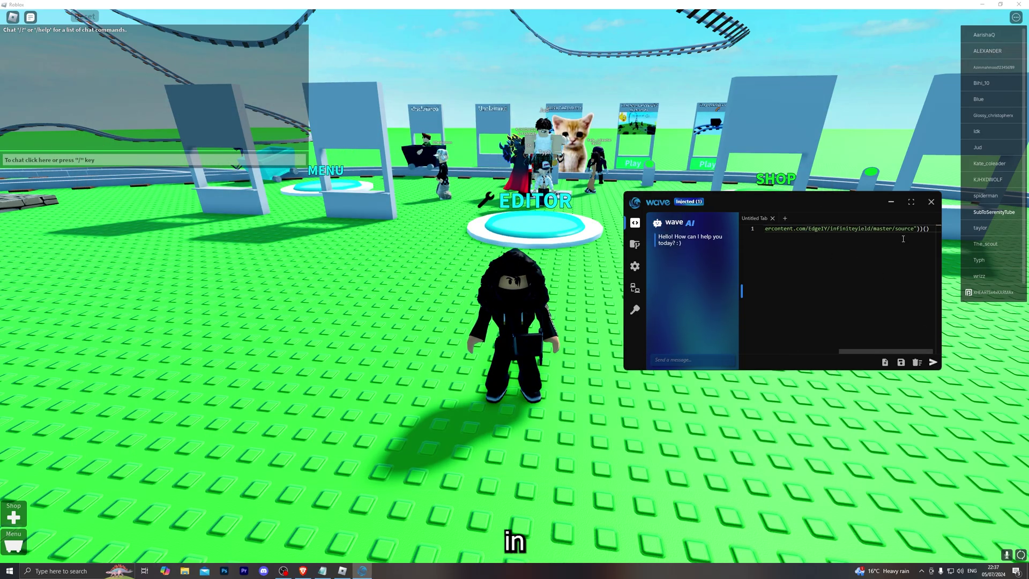
{"action": "left_click", "coordinate": [933, 362]}
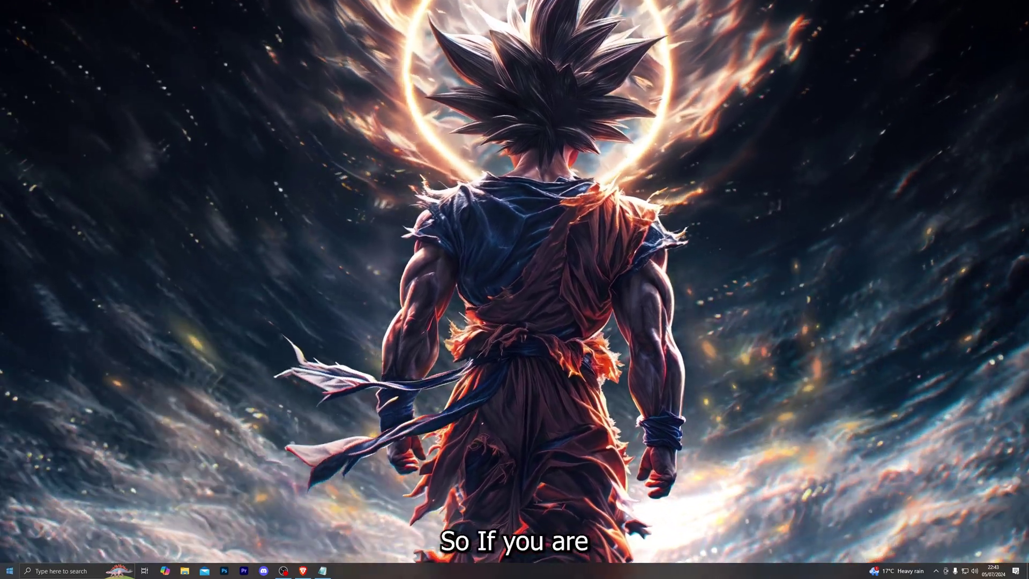
Open the %localappdata% folder through Run, locate the Wave folder in it, and close the folder window.
{"action": "key", "text": "super"}
{"action": "type", "text": "run"}
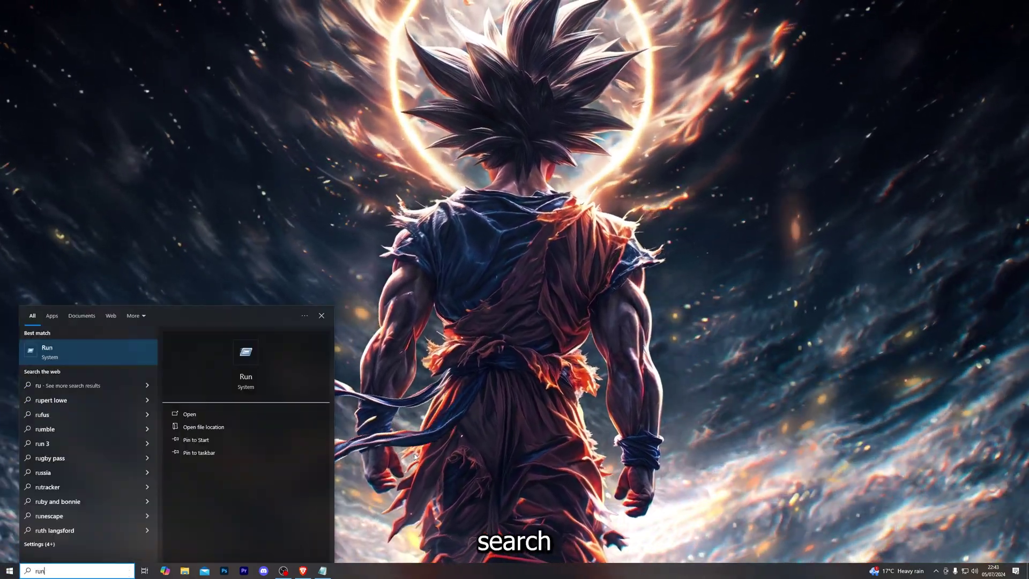
{"action": "key", "text": "Return"}
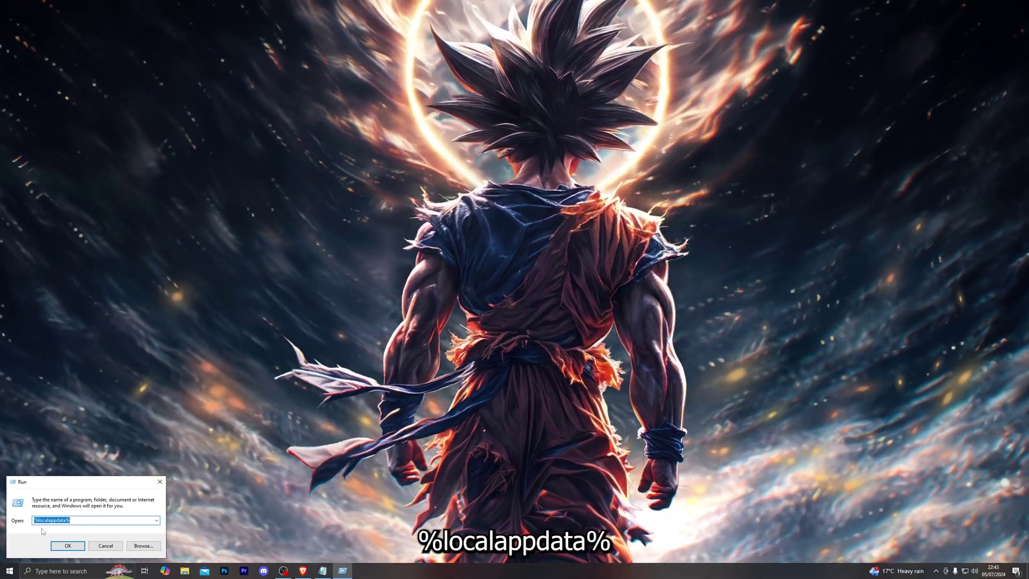
{"action": "key", "text": "Return"}
{"action": "scroll", "coordinate": [438, 312], "scroll_direction": "down", "scroll_amount": 2}
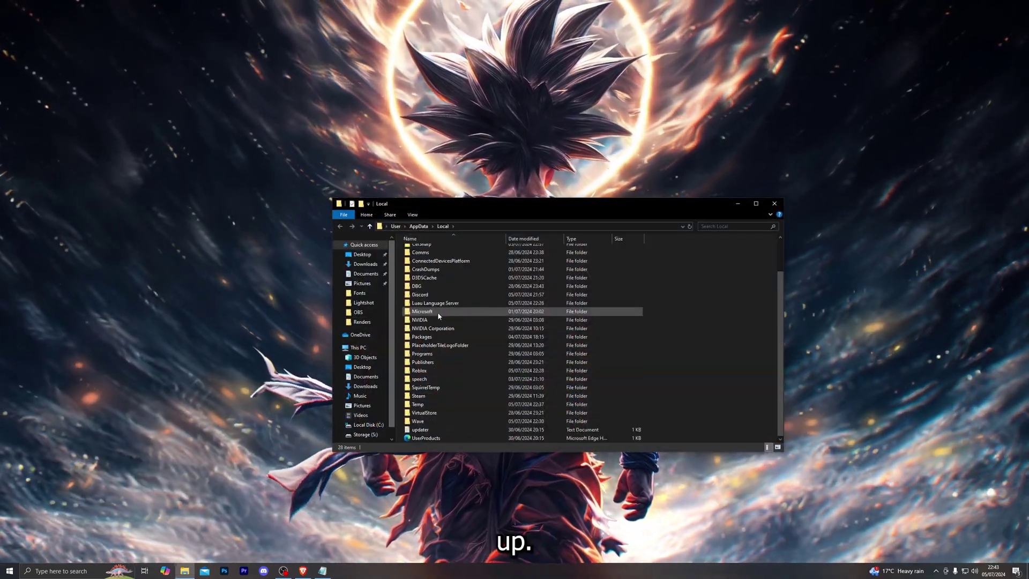
{"action": "left_click", "coordinate": [426, 422]}
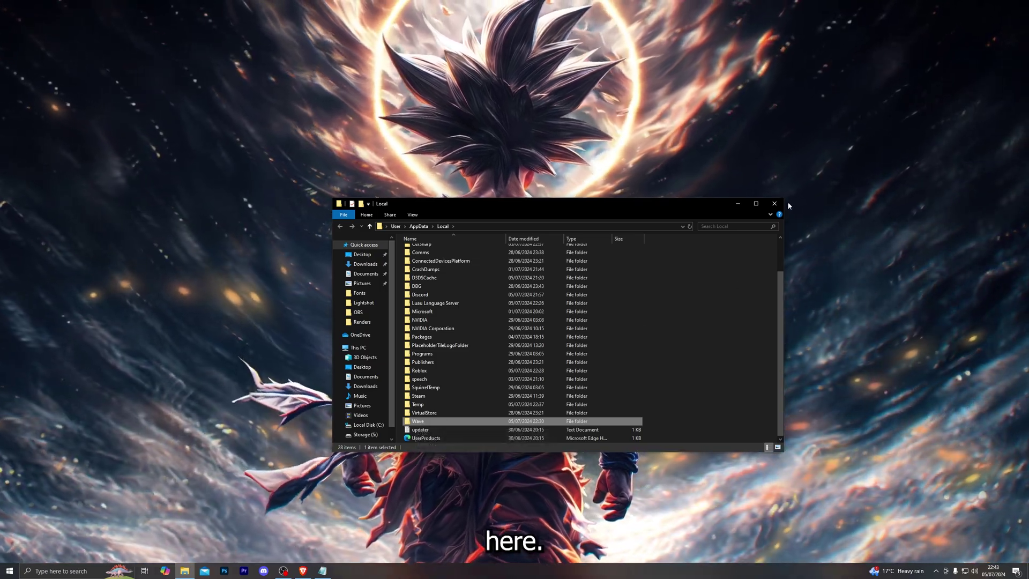
{"action": "left_click", "coordinate": [774, 204]}
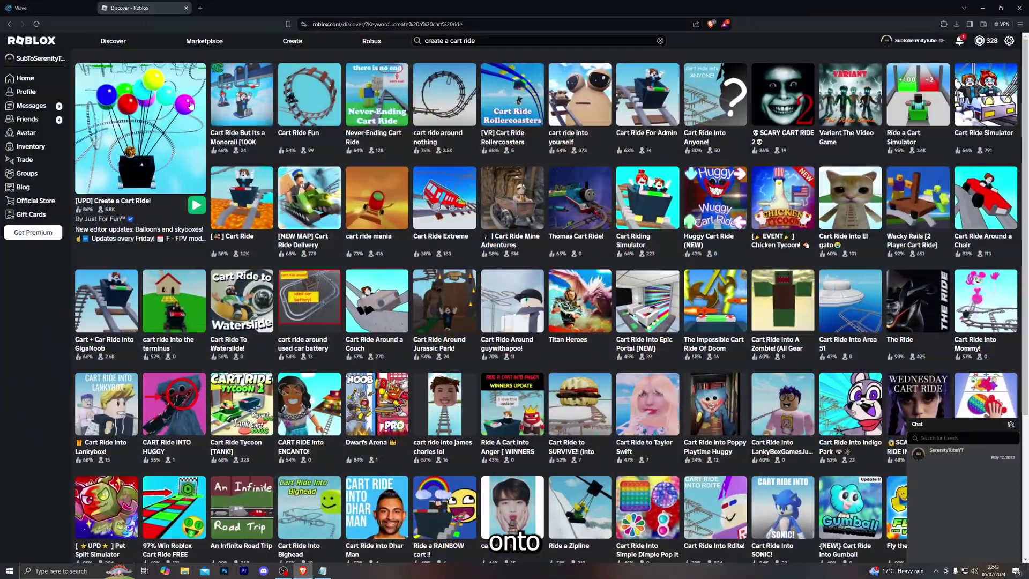
Go to the already open Wave website, getwave.gg, in the browser.
{"action": "left_click", "coordinate": [69, 4]}
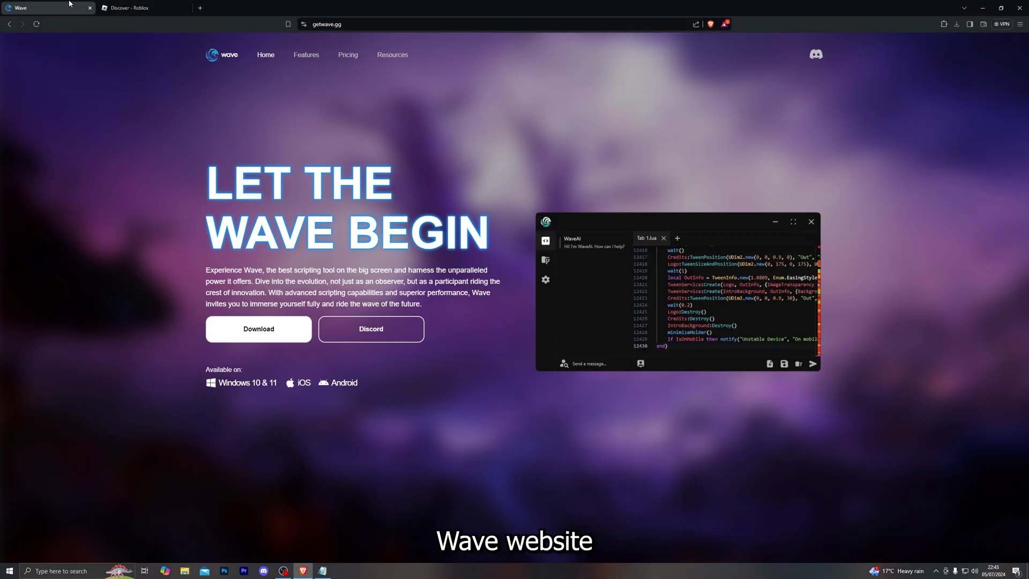